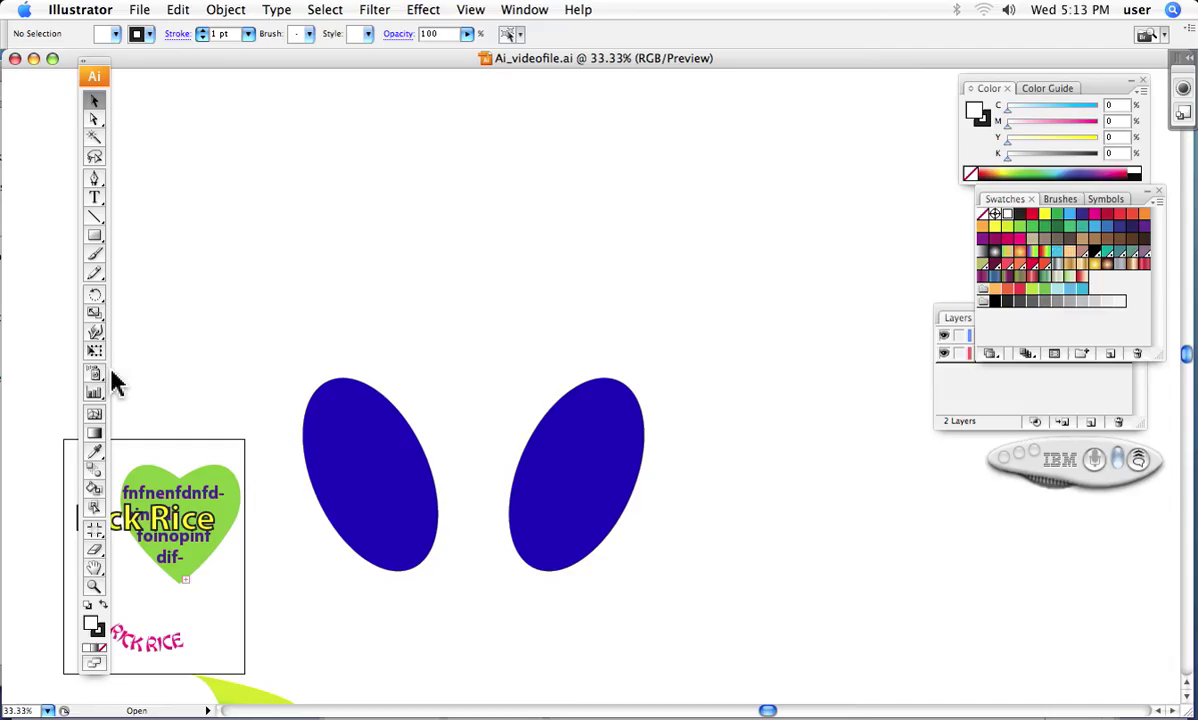
Step: Activate the Symbol Sprayer tool in the Tools panel
click(95, 377)
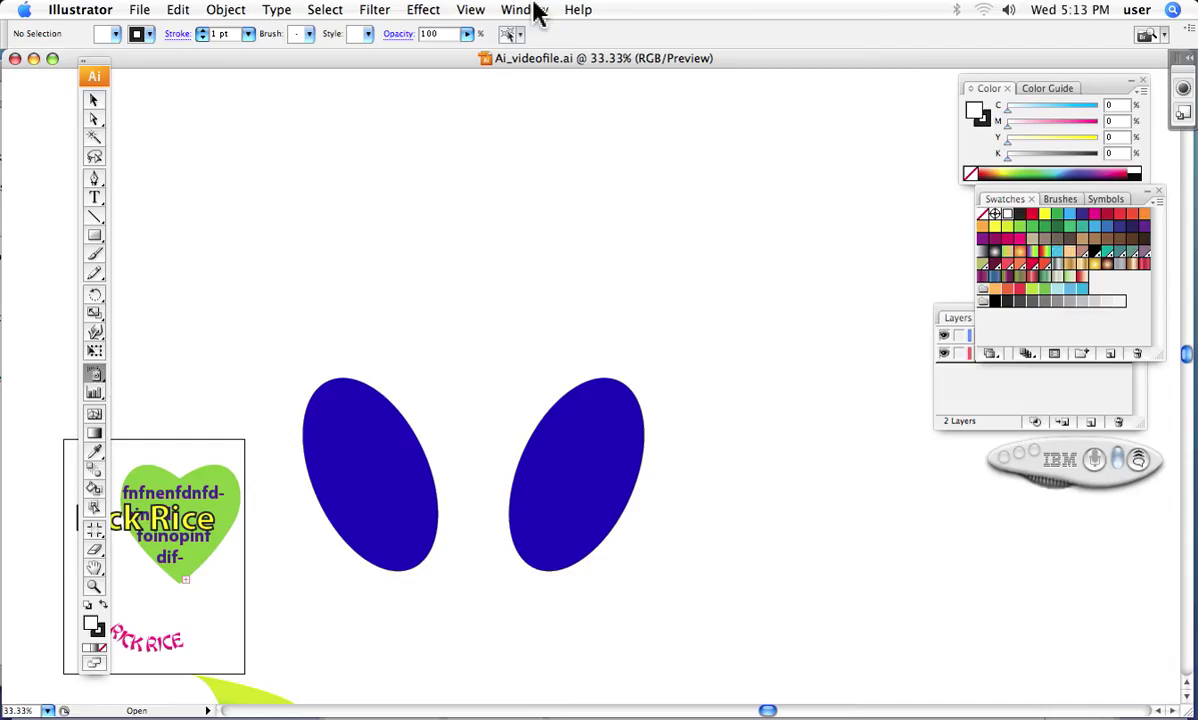
Step: Open the Flowers library from Window > Symbol Libraries
click(528, 10)
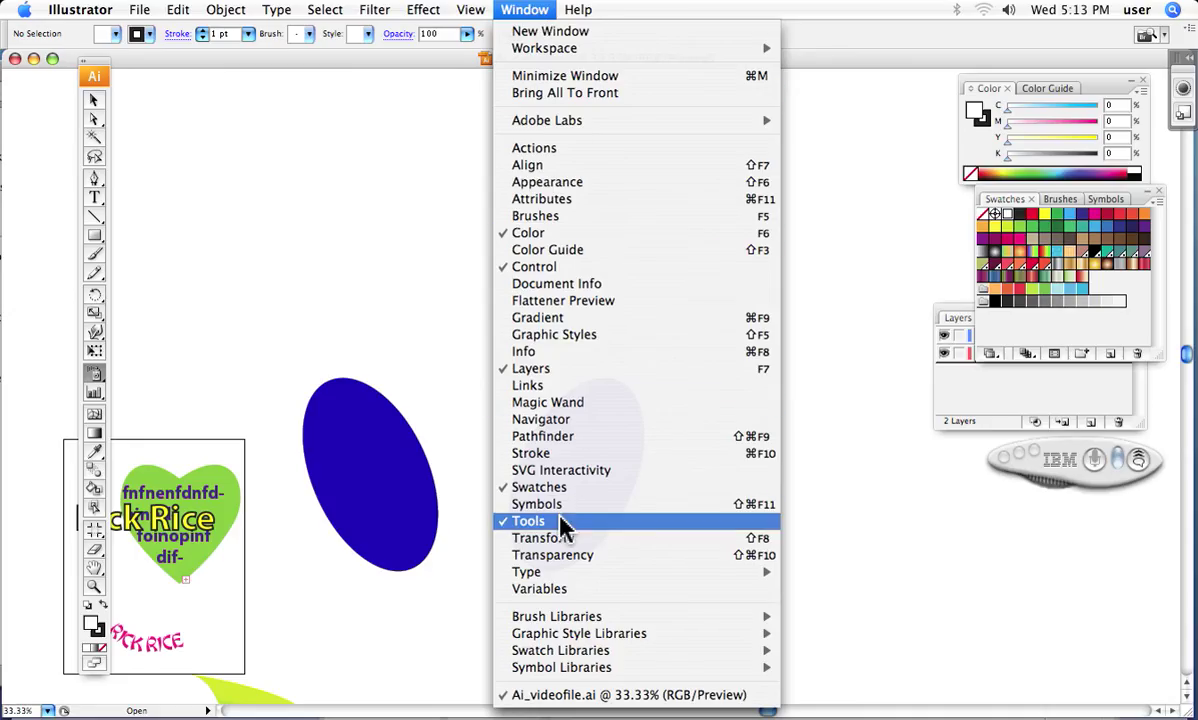
mouse_move(560, 625)
mouse_move(550, 676)
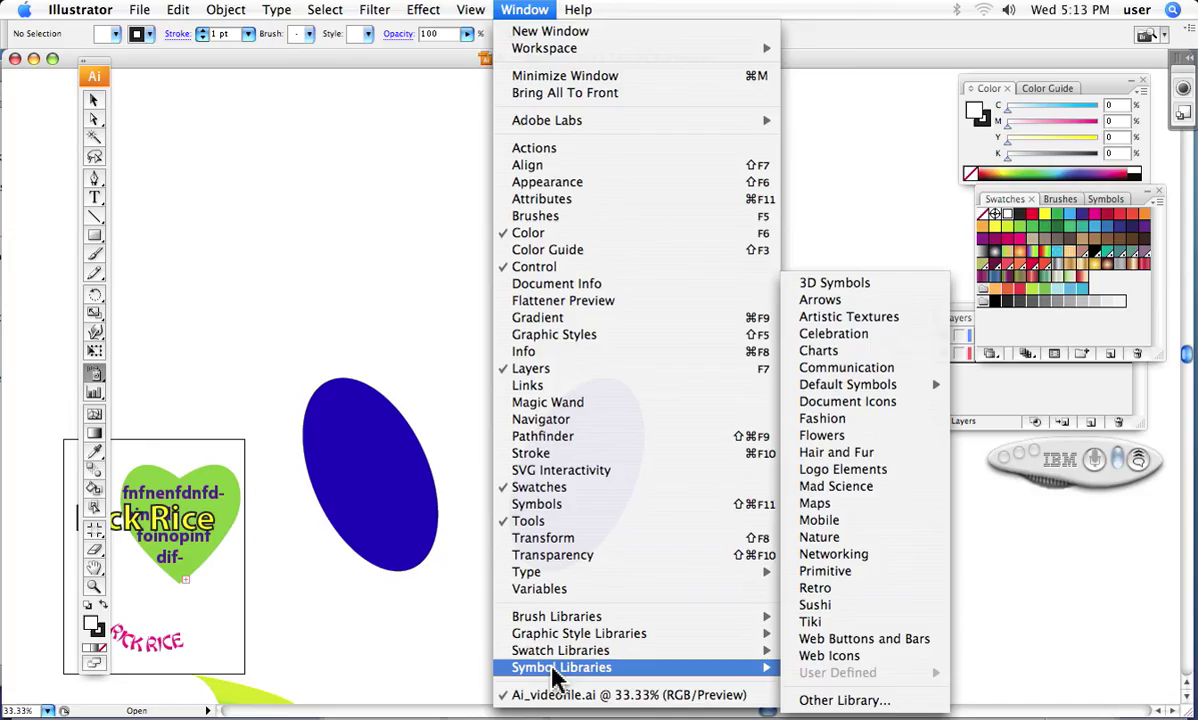
click(822, 437)
Step: Move the Flowers panel to the upper right, pan to empty artboard space, and pick the blue aster
drag(898, 323, 585, 176)
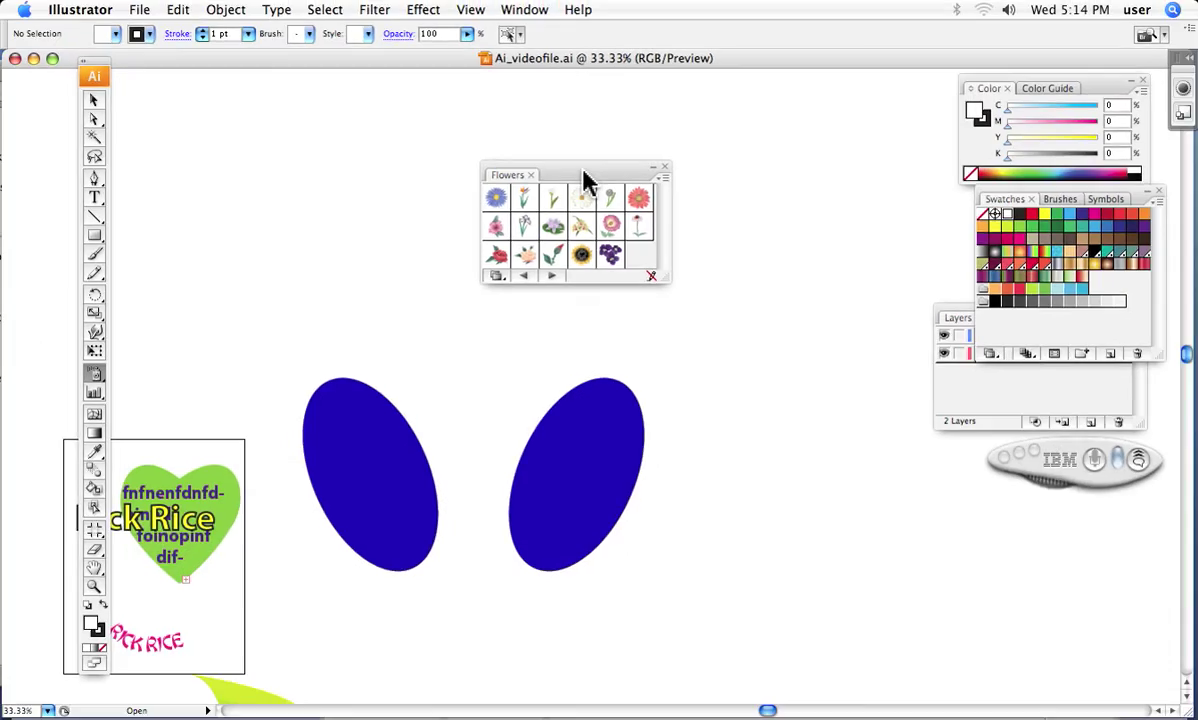
drag(582, 174, 820, 90)
drag(577, 251, 633, 421)
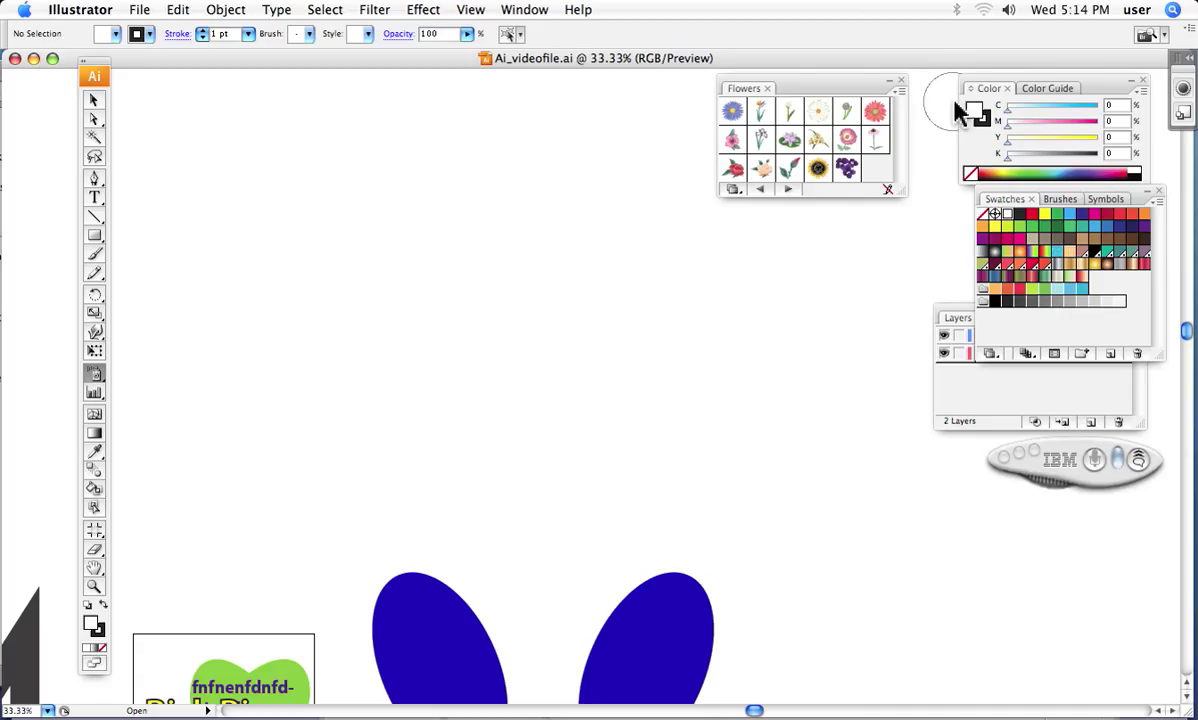
click(850, 173)
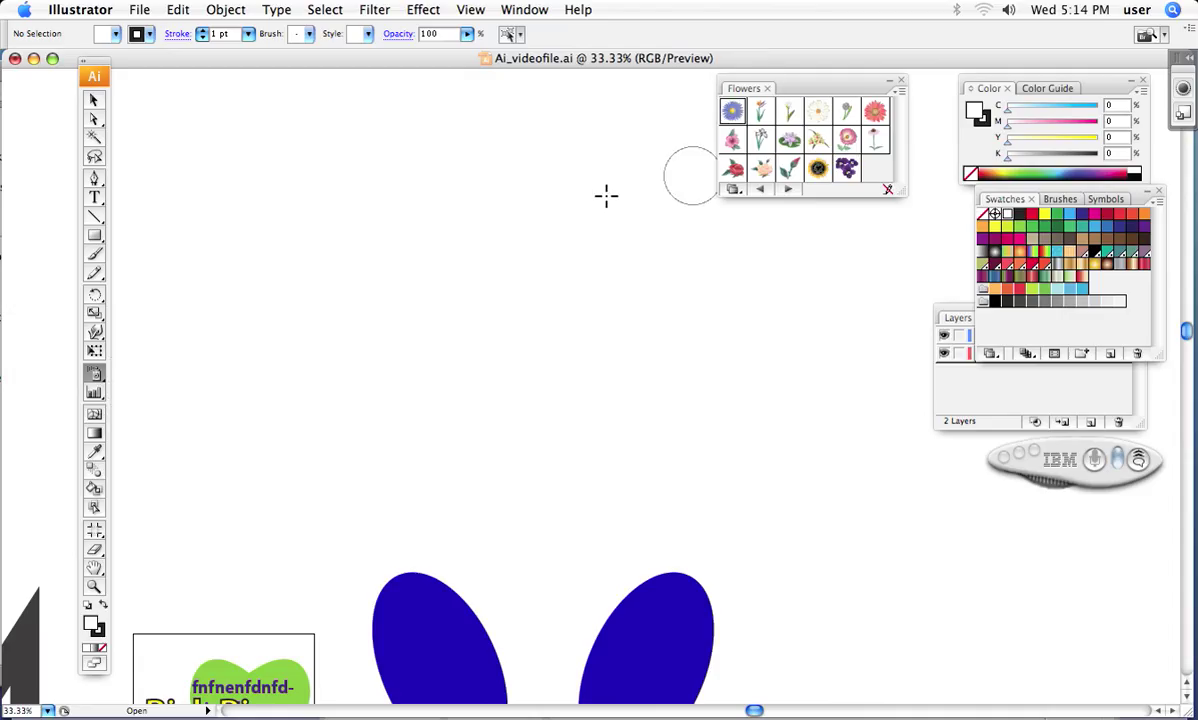
Step: Spray several curving trails of blue asters across the artboard, zooming to 100%
mouse_move(270, 168)
mouse_down()
mouse_move(595, 229)
mouse_move(717, 312)
mouse_move(757, 447)
mouse_up()
mouse_move(518, 268)
mouse_down()
mouse_move(566, 290)
mouse_move(660, 437)
mouse_up()
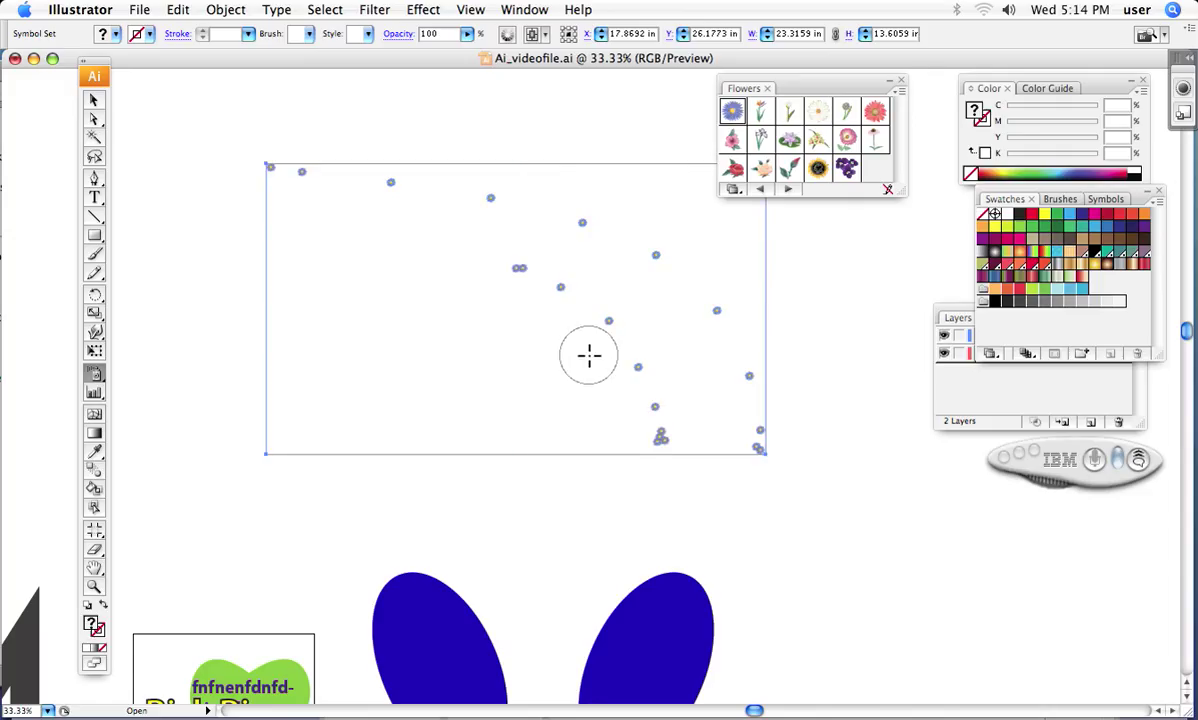
key(super+equal)
key(super+equal)
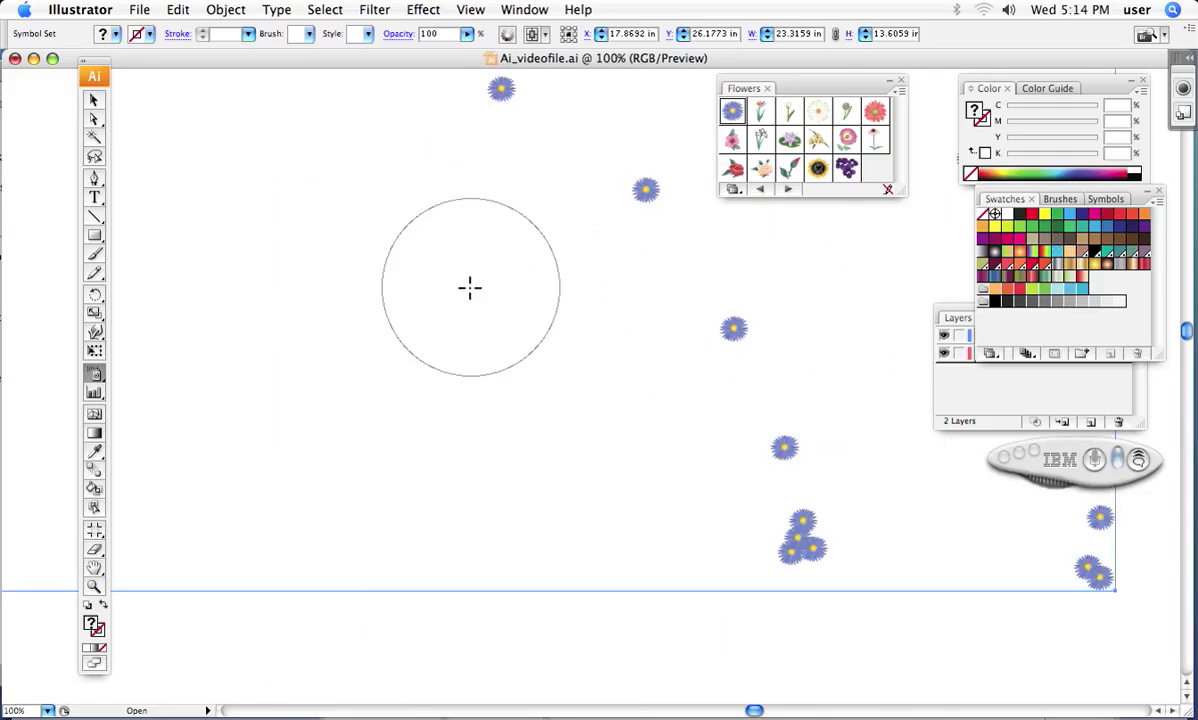
drag(470, 288, 570, 457)
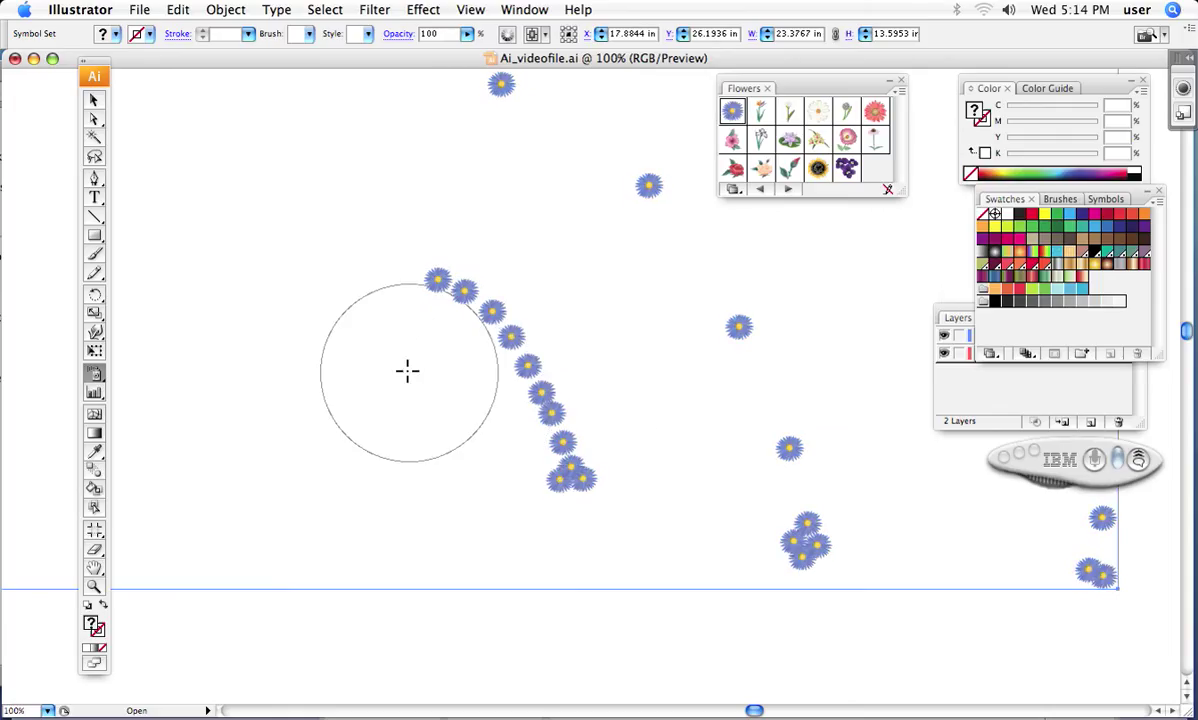
mouse_move(407, 371)
mouse_down()
mouse_move(454, 381)
mouse_move(482, 418)
mouse_move(505, 555)
mouse_up()
mouse_move(489, 219)
mouse_down()
mouse_move(550, 264)
mouse_move(588, 356)
mouse_up()
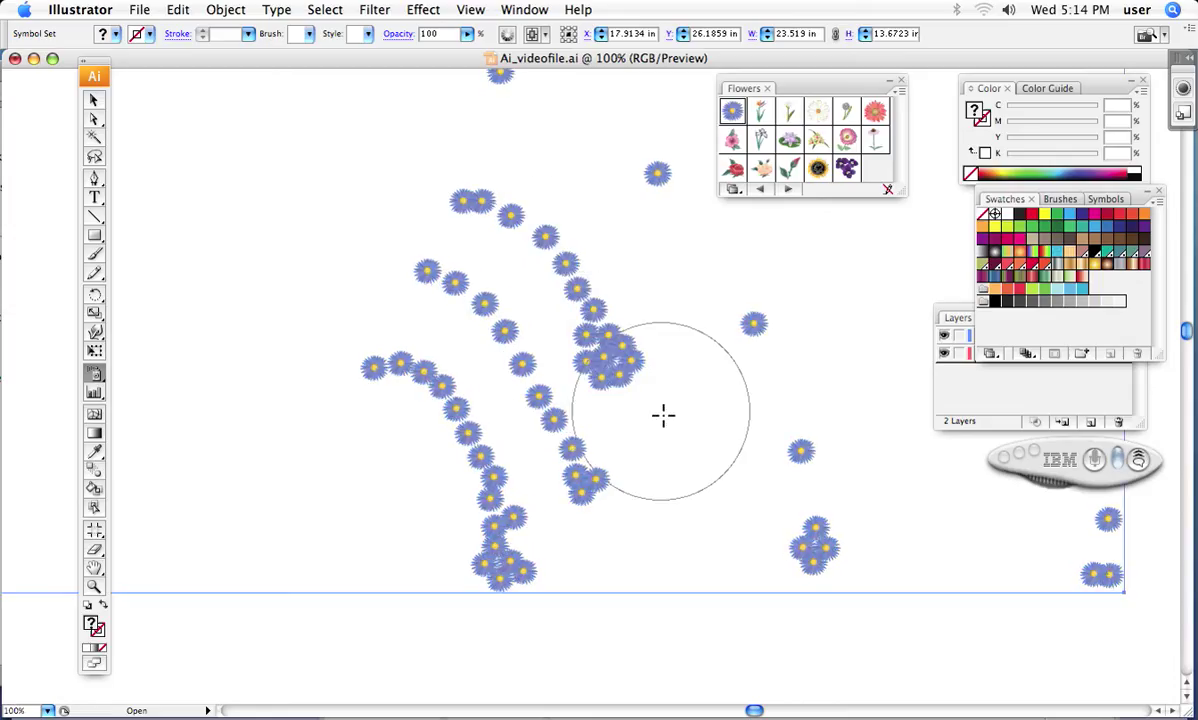
Step: Add aster clusters around the artboard, then spray a diagonal trail of red gerberas near the top
mouse_move(652, 418)
mouse_down()
mouse_move(677, 428)
mouse_move(679, 455)
mouse_up()
drag(647, 503, 636, 517)
mouse_move(342, 230)
mouse_down()
mouse_move(316, 366)
mouse_move(345, 425)
mouse_up()
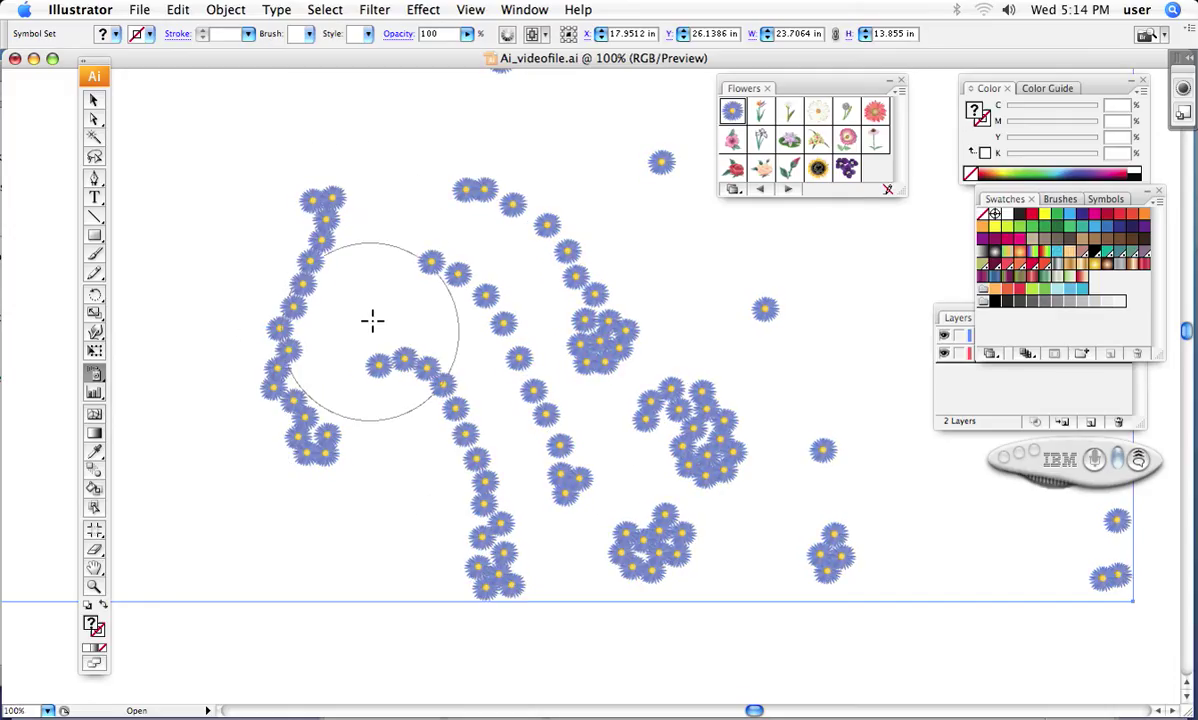
drag(372, 283, 374, 273)
drag(428, 322, 428, 320)
drag(409, 179, 410, 180)
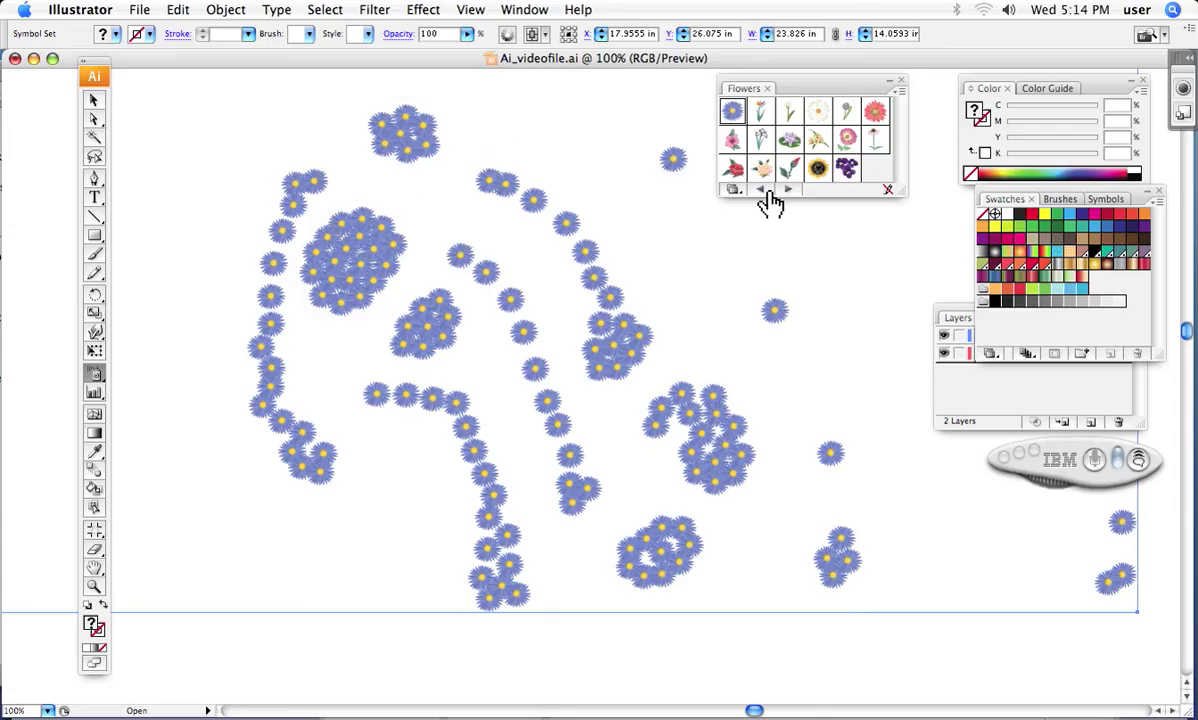
click(874, 115)
mouse_move(567, 152)
mouse_down()
mouse_move(620, 209)
mouse_move(658, 283)
mouse_move(572, 300)
mouse_up()
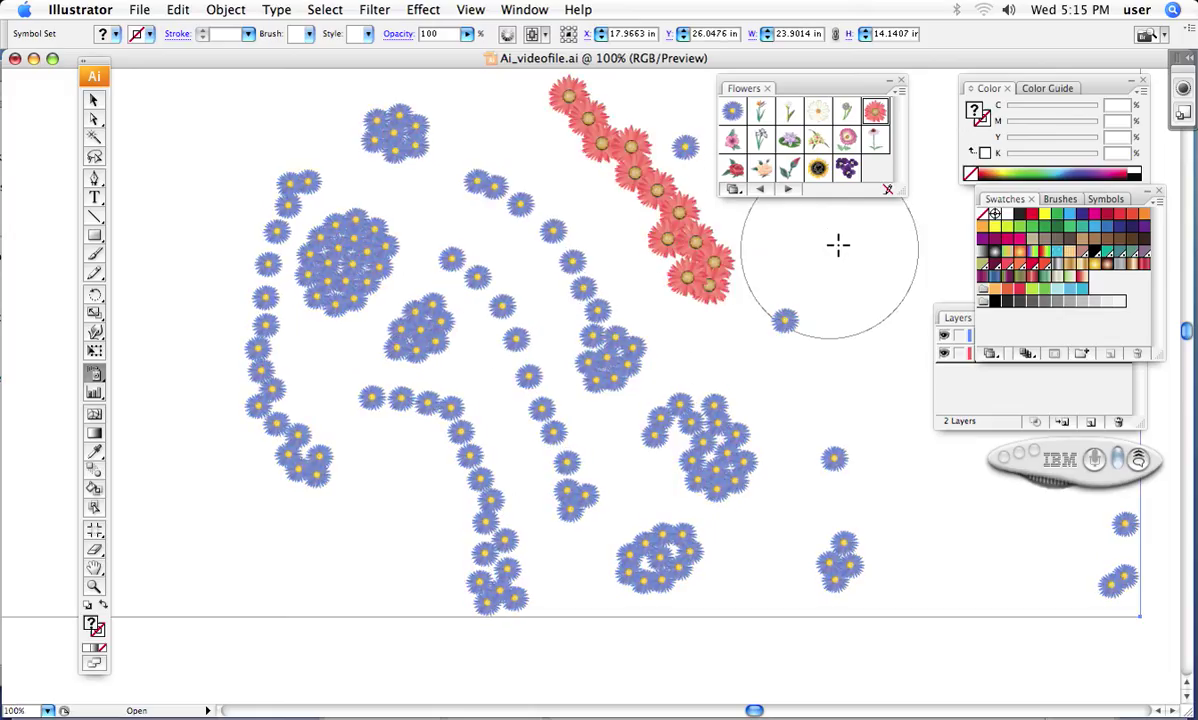
Step: Pick the Red Rose symbol and spray a curving rose trail down the artboard's left side
click(734, 174)
drag(447, 367, 766, 408)
mouse_move(285, 205)
mouse_down()
mouse_move(390, 222)
mouse_move(456, 260)
mouse_move(505, 332)
mouse_move(546, 449)
mouse_move(560, 450)
mouse_up()
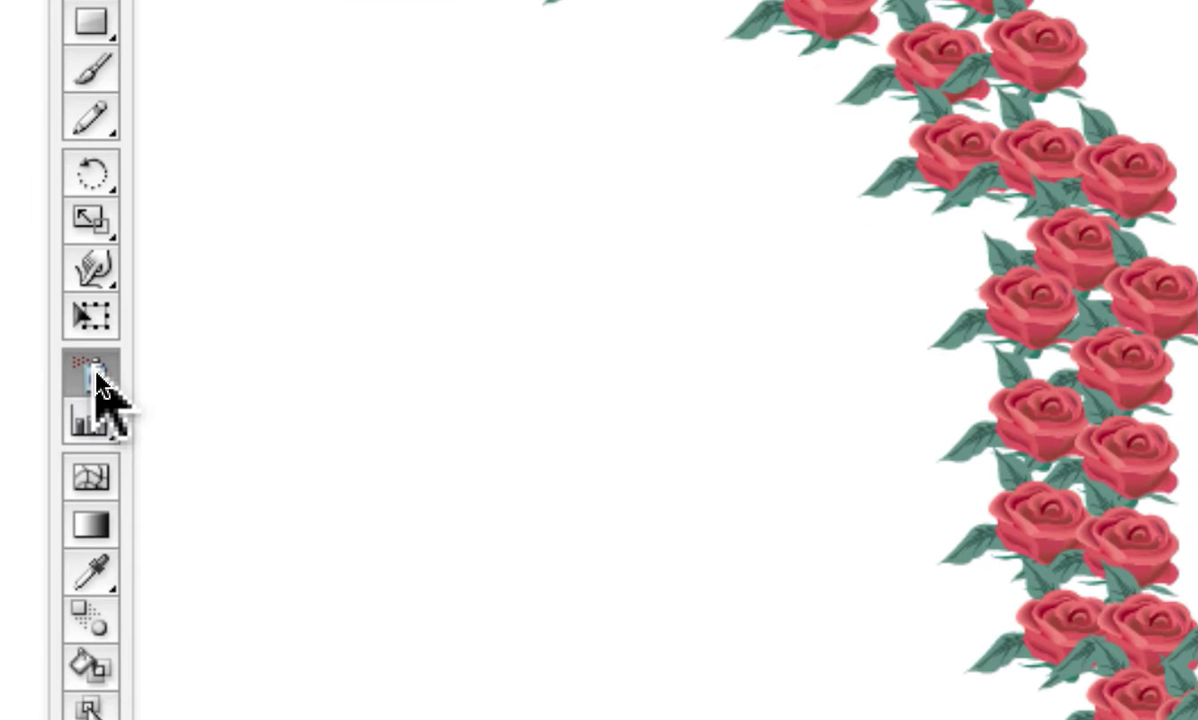
Step: Bring out the symbolism tools flyout and switch to the Symbol Spinner tool
click(93, 379)
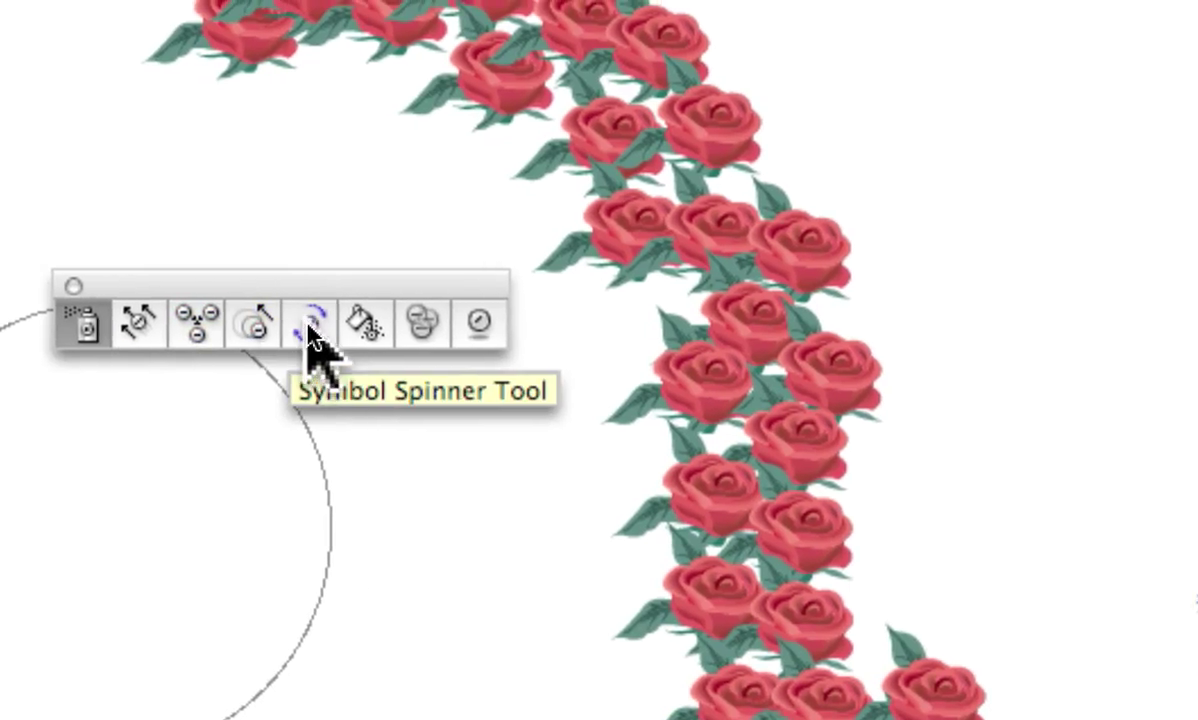
click(312, 335)
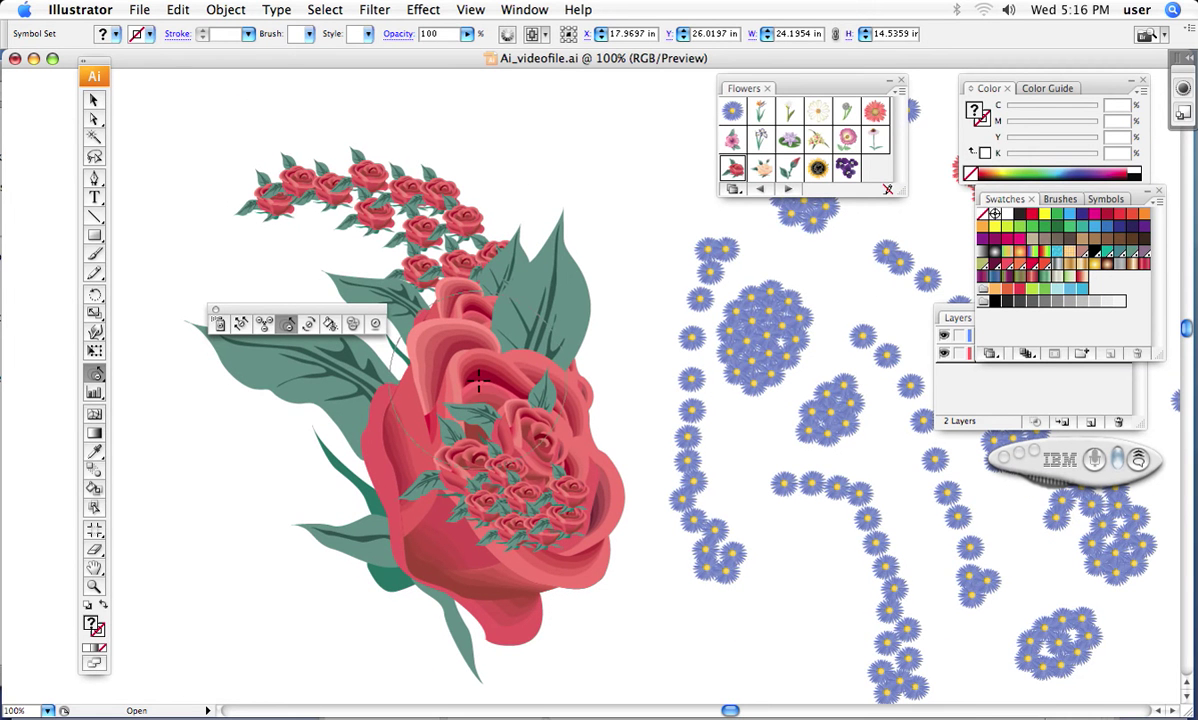
Step: Enlarge the roses at the upper end of the garland with the Symbol Sizer
mouse_move(441, 316)
mouse_down()
mouse_move(296, 186)
mouse_move(527, 195)
mouse_up()
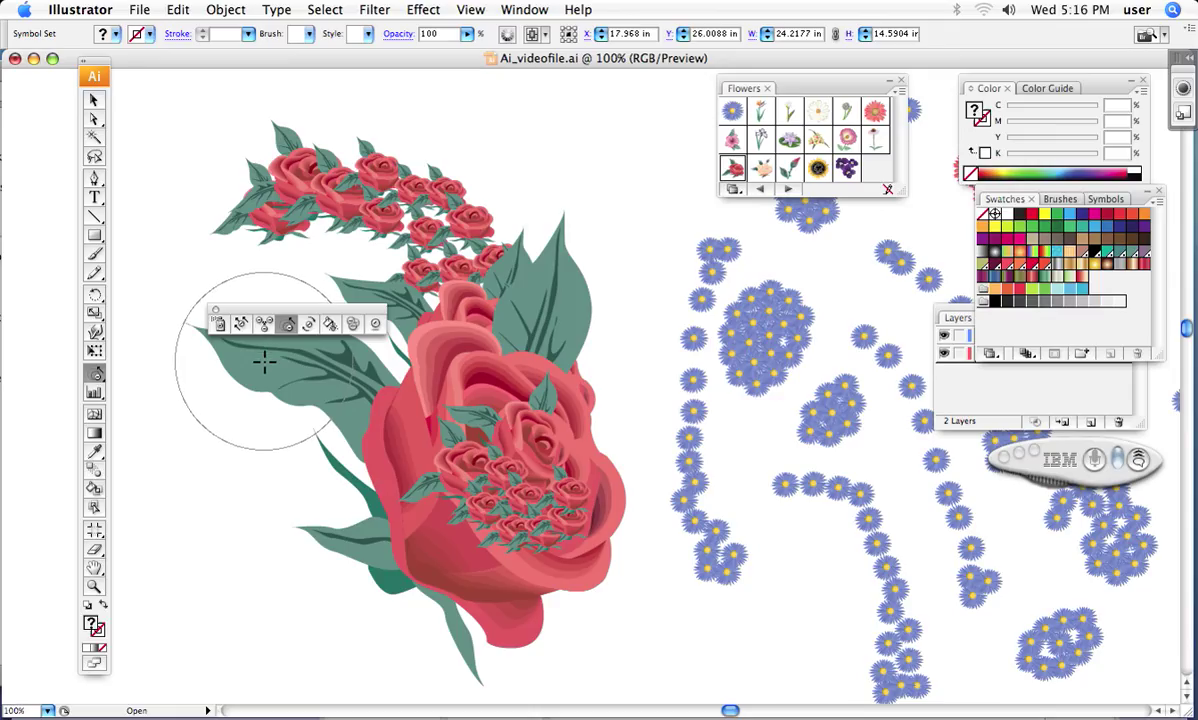
Step: Raise the Symbolism Tools Options brush diameter to 3.35 in
double_click(220, 330)
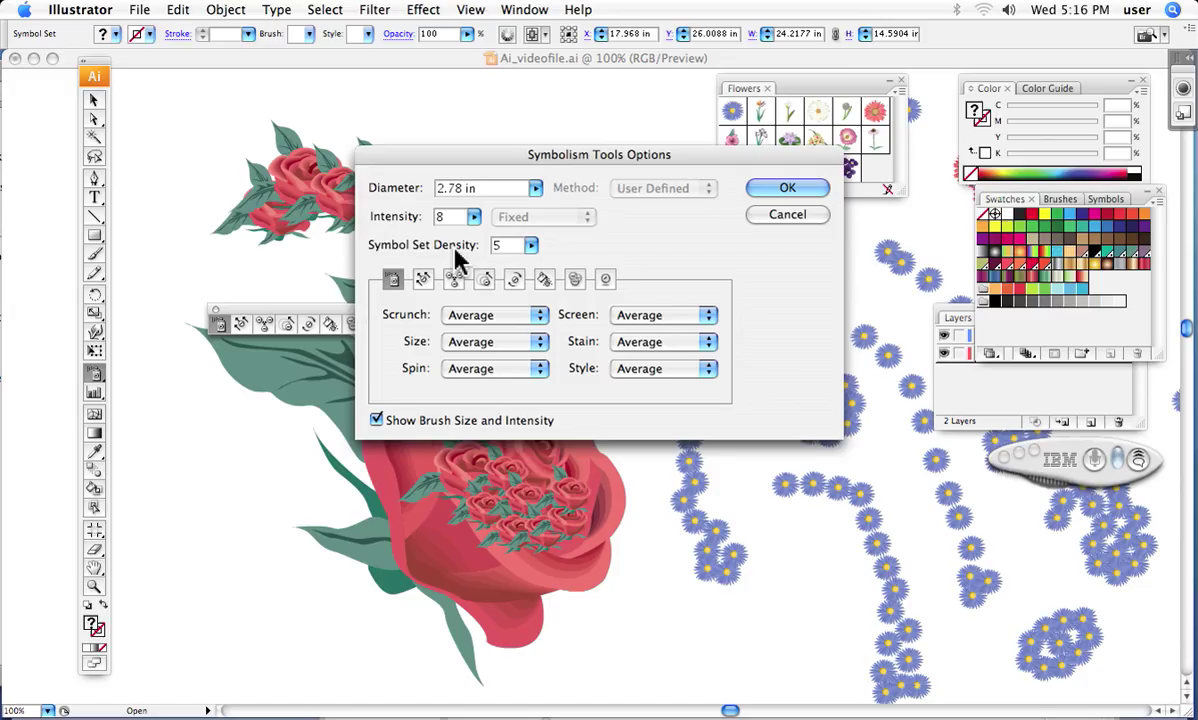
click(537, 195)
click(536, 189)
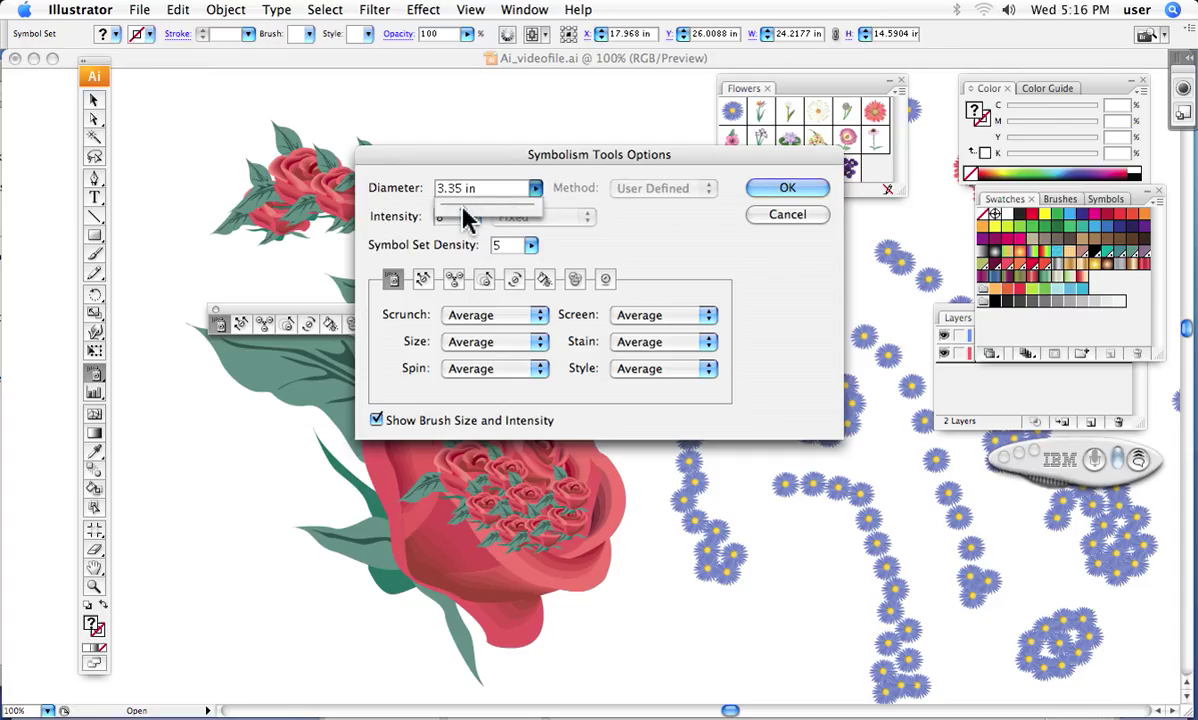
Step: Apply the new brush settings and switch the symbol library to Nature
click(757, 190)
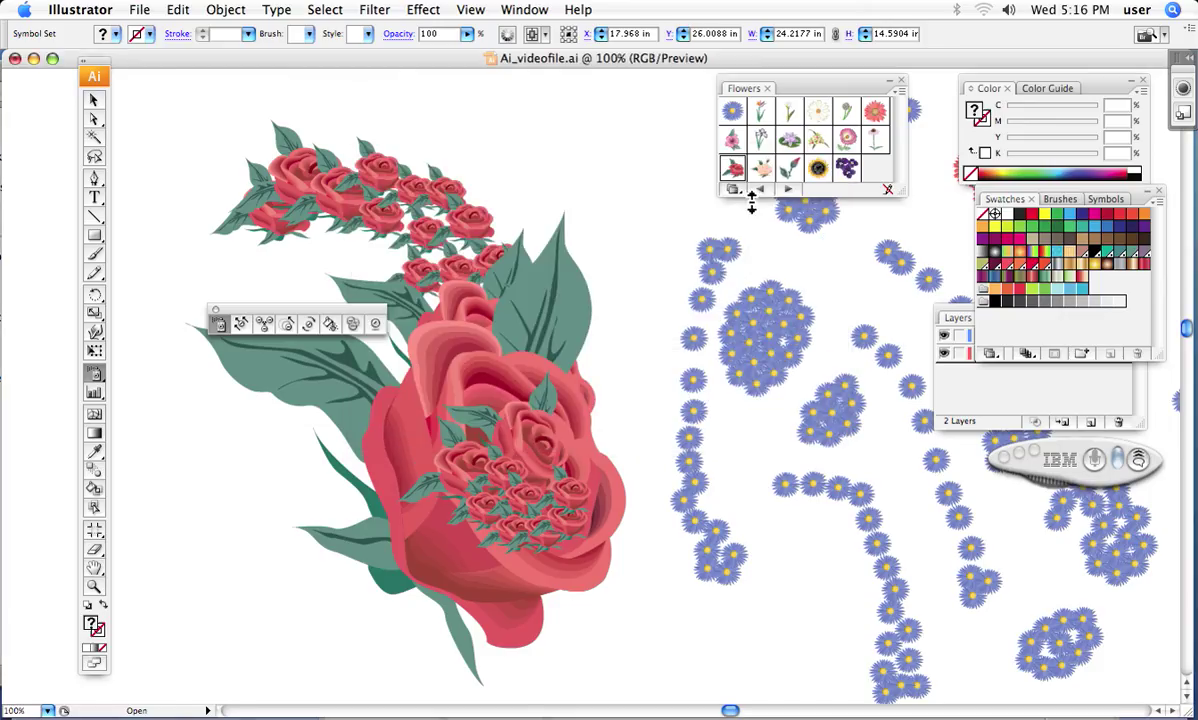
click(734, 190)
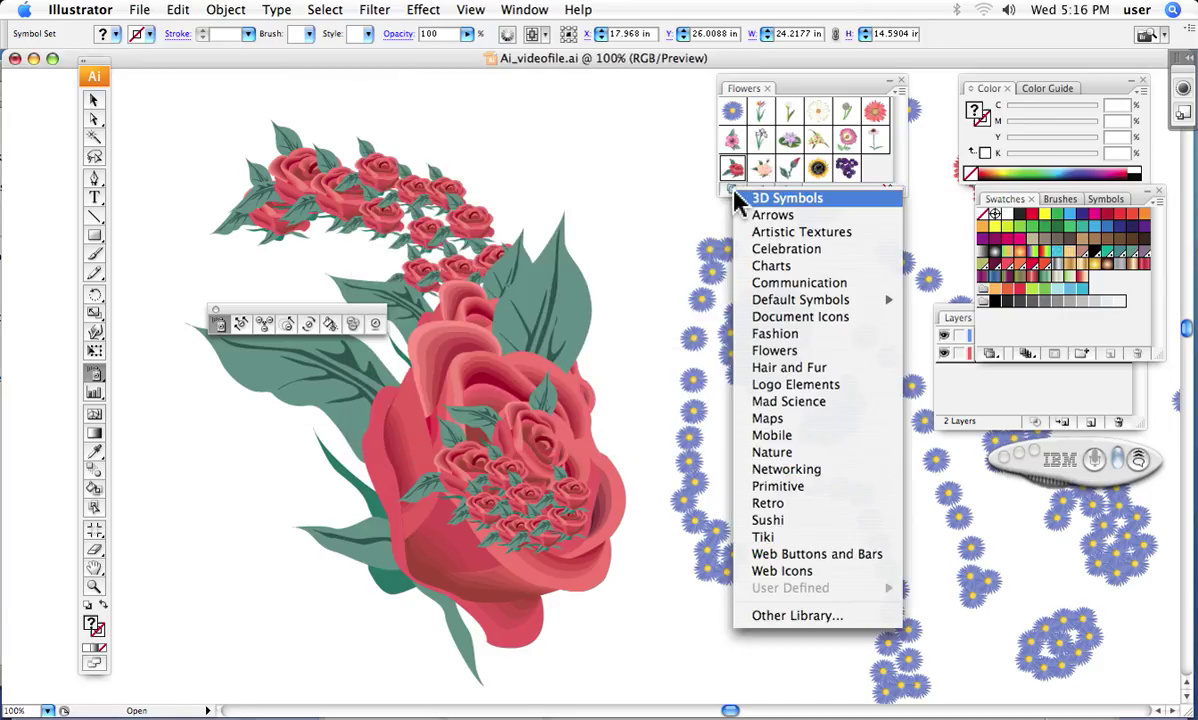
click(762, 455)
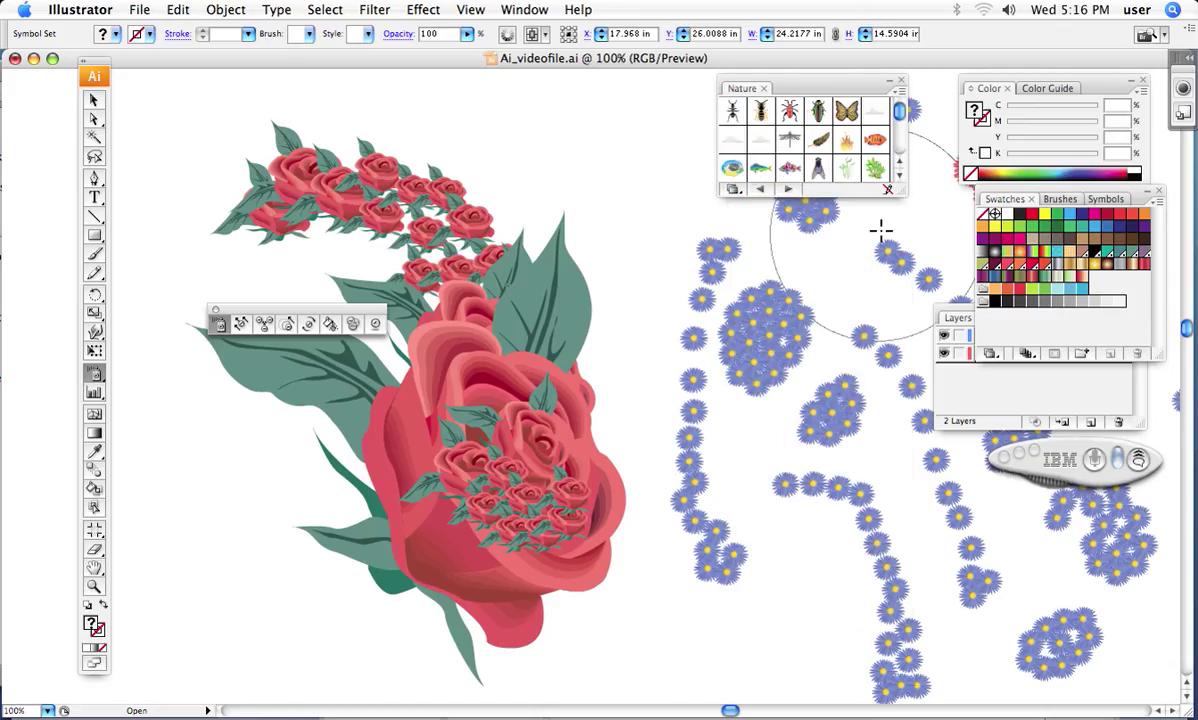
Step: Pick the pine tree symbol and spray tree clusters at the top, lower left, right and upper middle
drag(900, 191, 937, 360)
click(762, 284)
drag(600, 200, 517, 175)
mouse_move(313, 564)
mouse_down()
mouse_move(233, 580)
mouse_move(228, 560)
mouse_up()
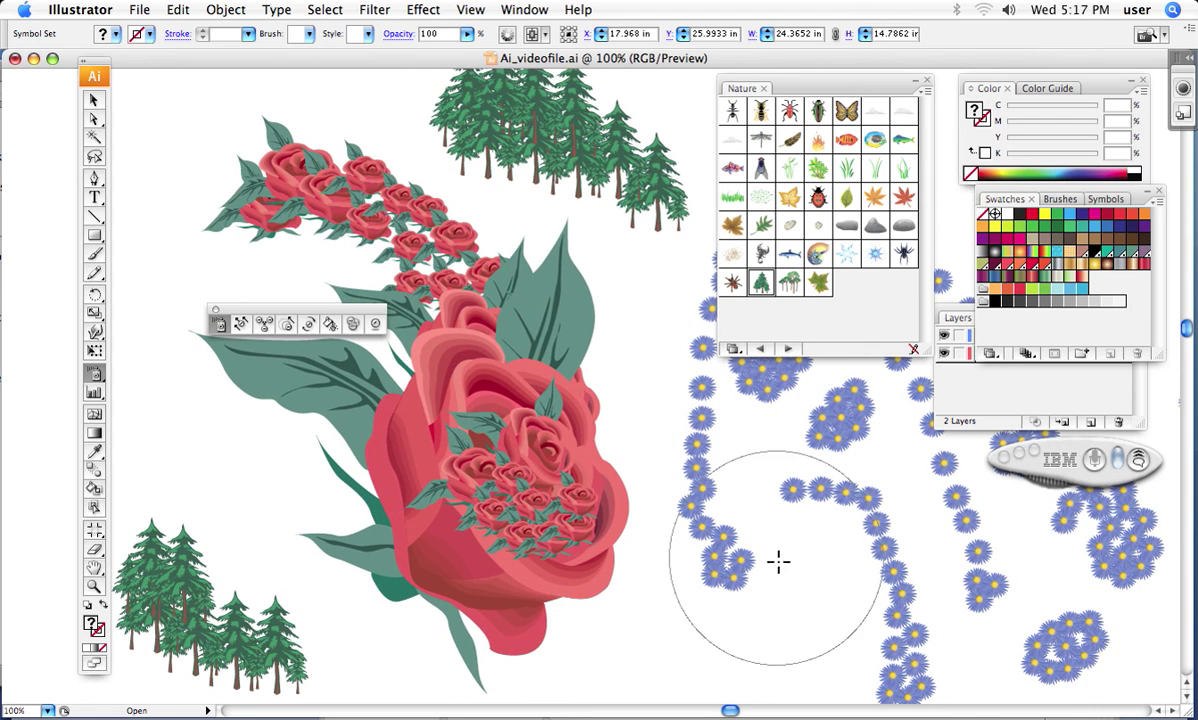
mouse_move(813, 586)
mouse_down()
mouse_move(773, 532)
mouse_move(654, 598)
mouse_up()
drag(410, 345, 607, 602)
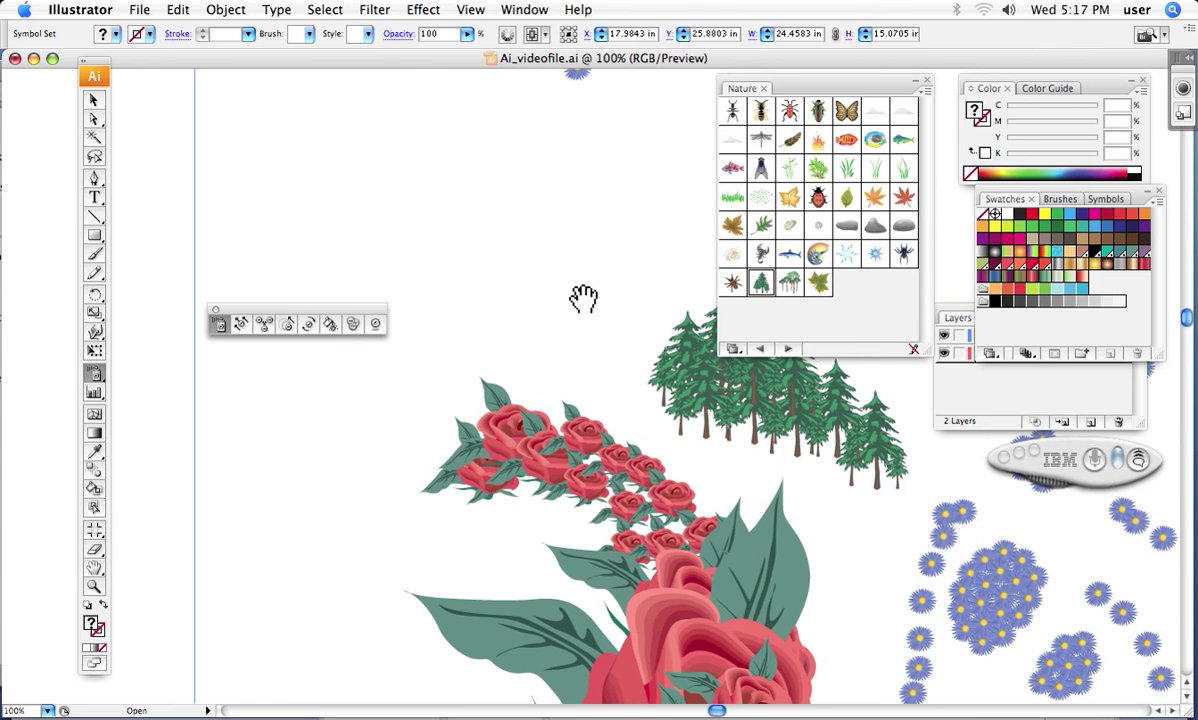
mouse_move(600, 300)
mouse_down()
mouse_move(578, 272)
mouse_move(352, 198)
mouse_move(349, 212)
mouse_move(248, 245)
mouse_move(200, 222)
mouse_up()
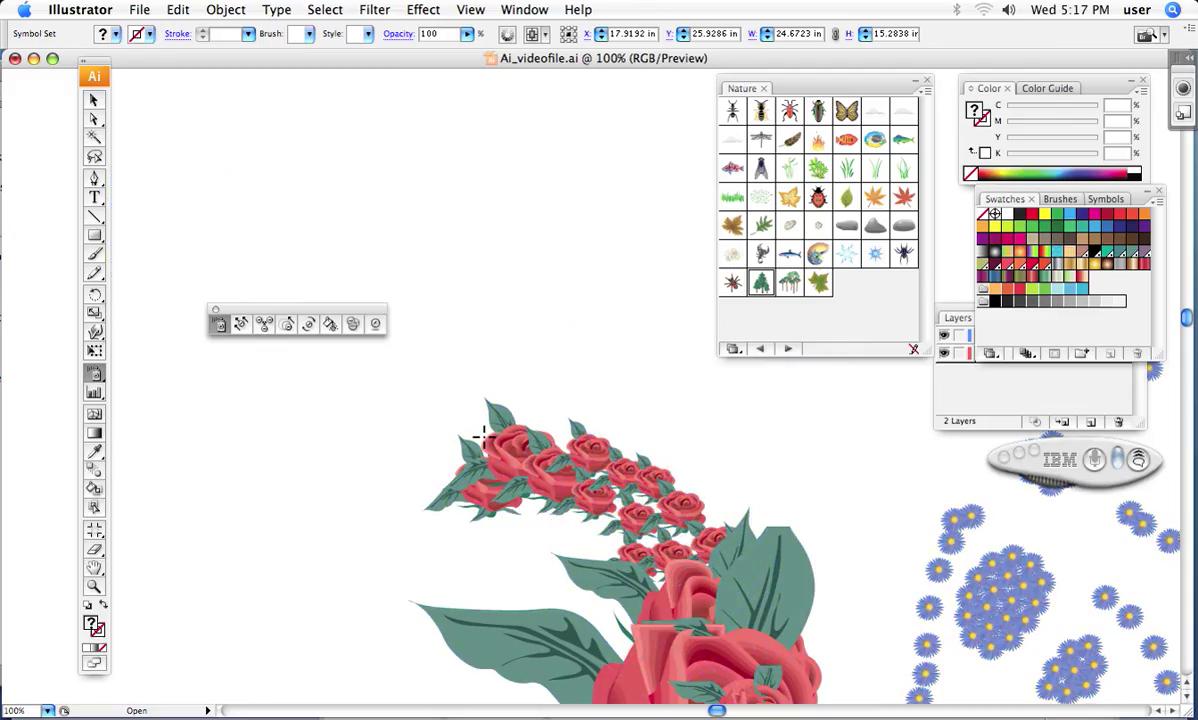
key(super+shift+z)
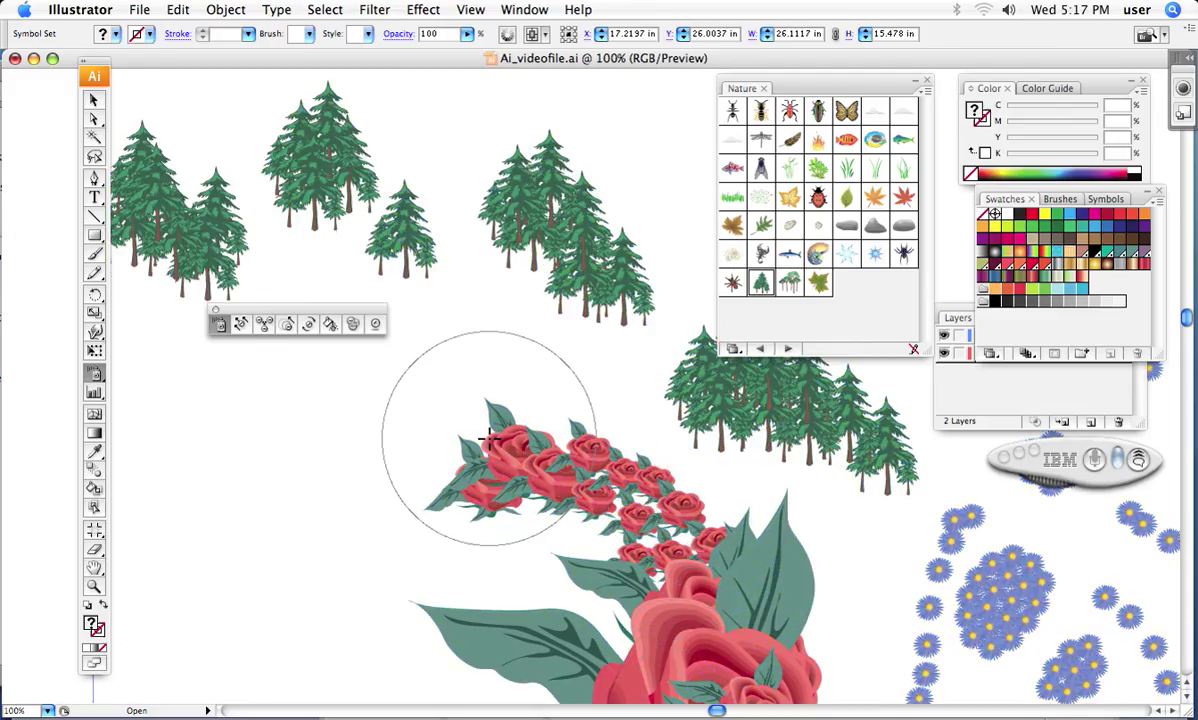